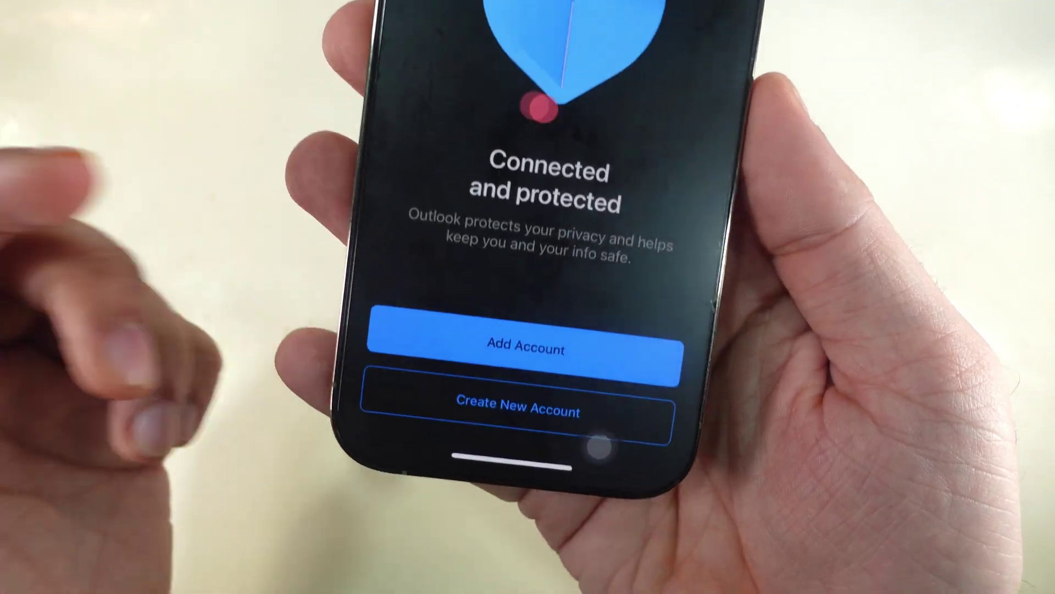
Step: Start adding an existing account and submit the domain email address for setup
left_click(526, 346)
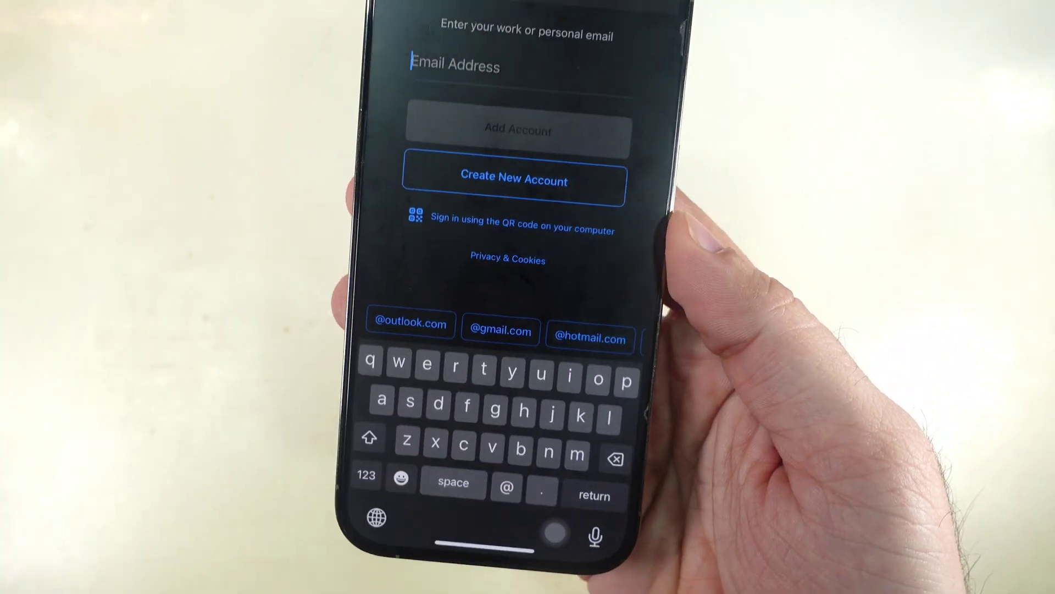
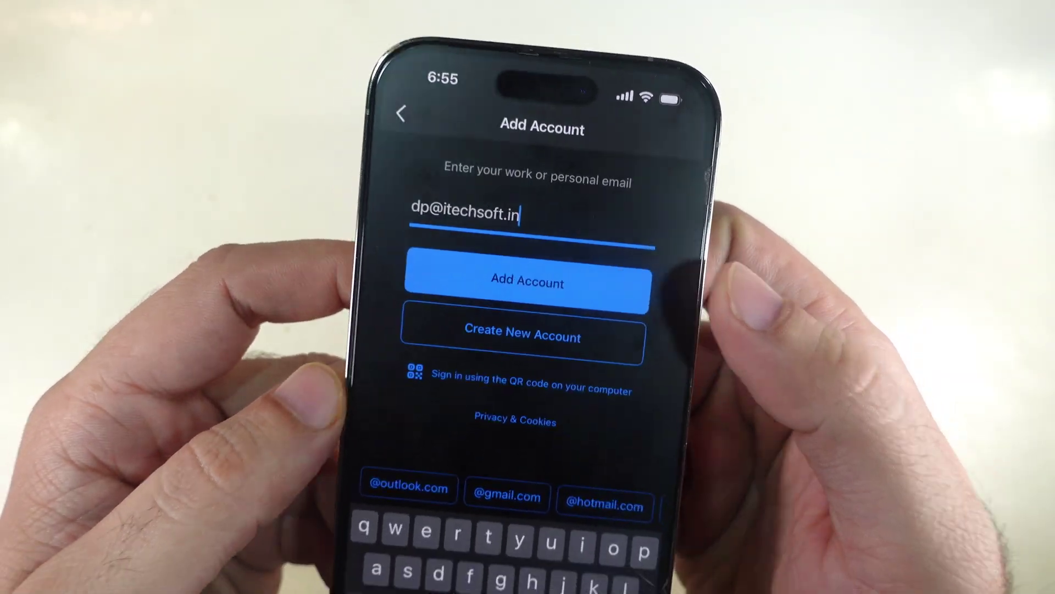
left_click(610, 283)
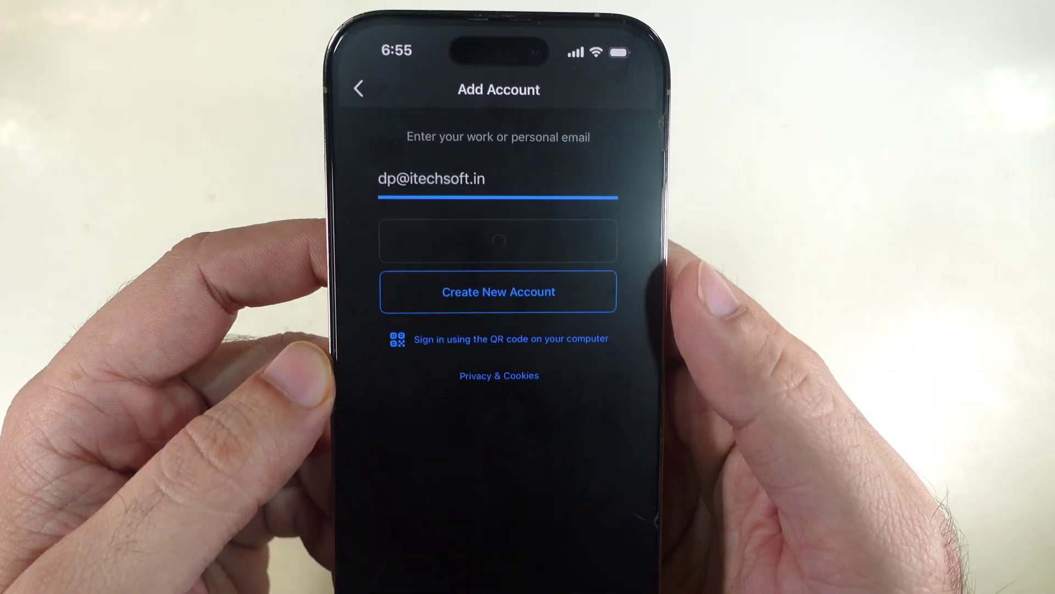